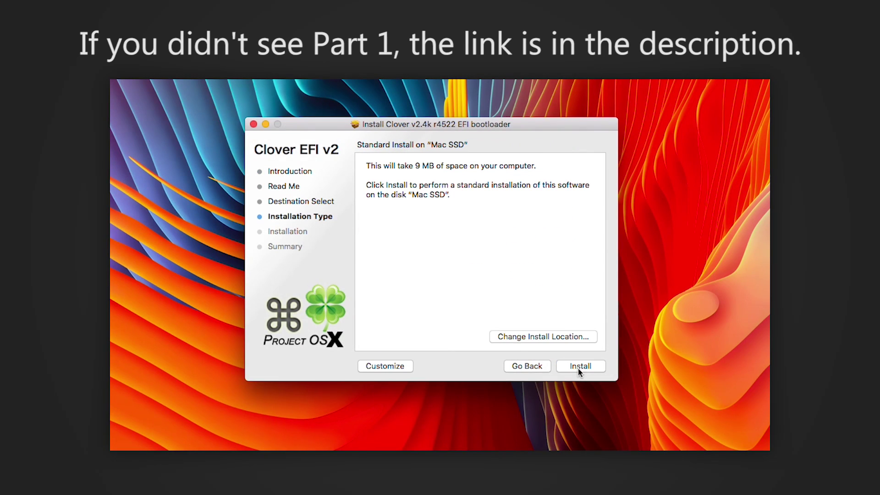
# Step: Install Clover to the Install macOS 10.14 Beta disk, adding the OsxAptioFix2Drv-64 and PartitionDxe-64 drivers
pyautogui.click(517, 340)
pyautogui.click(553, 219)
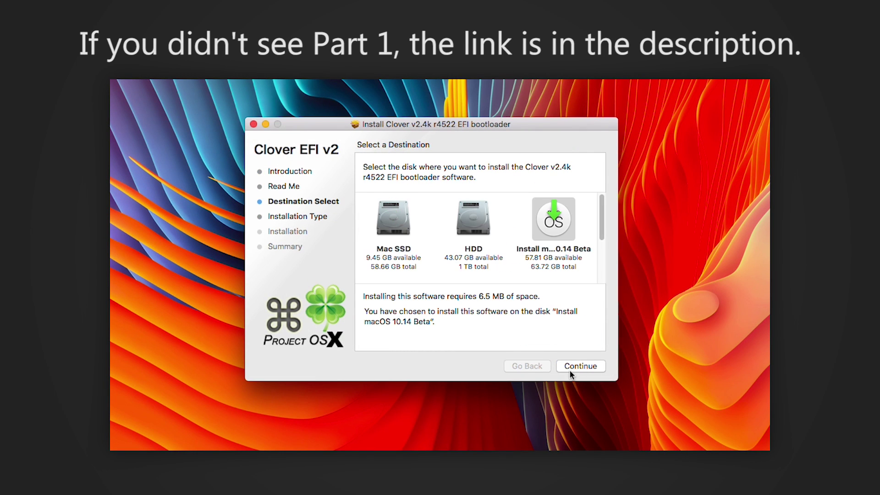
pyautogui.click(571, 375)
pyautogui.click(387, 365)
pyautogui.scroll(-5, 458, 238)
pyautogui.click(369, 252)
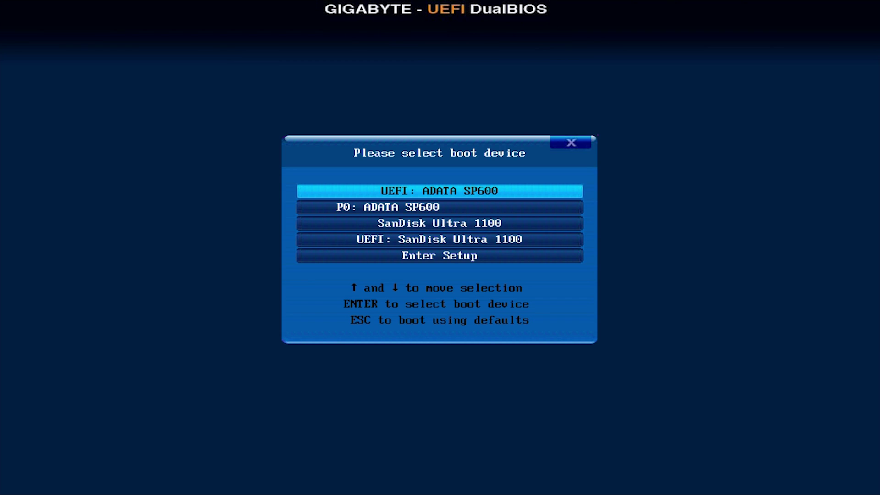
# Step: Boot from the UEFI: SanDisk Ultra 1100 drive in the Gigabyte boot menu
pyautogui.press('Down')
pyautogui.press('Down')
pyautogui.press('Down')
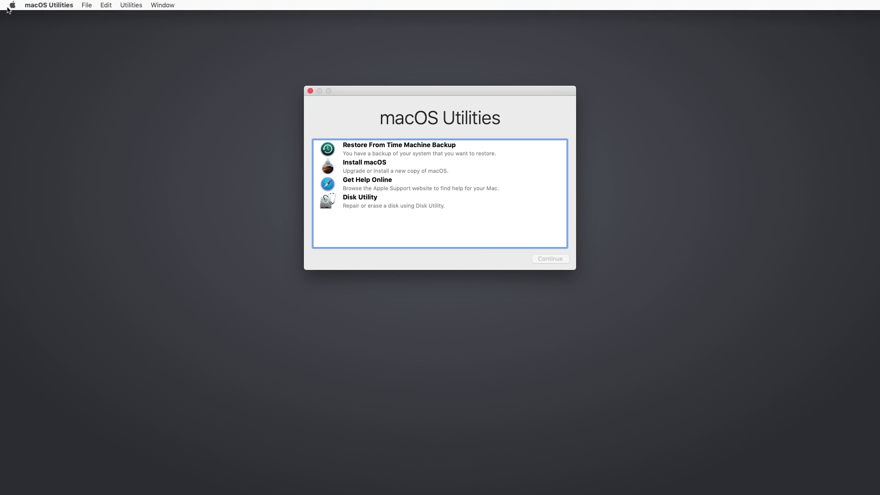
# Step: Erase the ADATA SP600 Media disk in Disk Utility as an APFS volume named SSD with GUID Partition Map
pyautogui.doubleClick(367, 204)
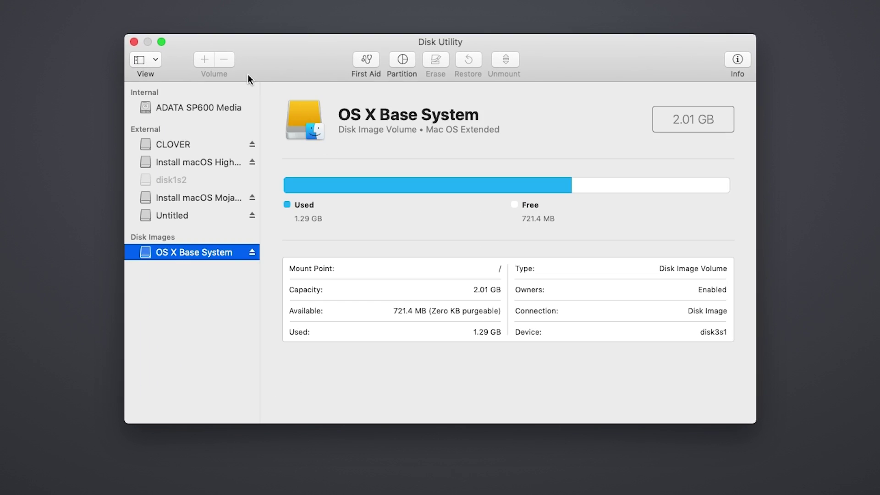
pyautogui.click(154, 59)
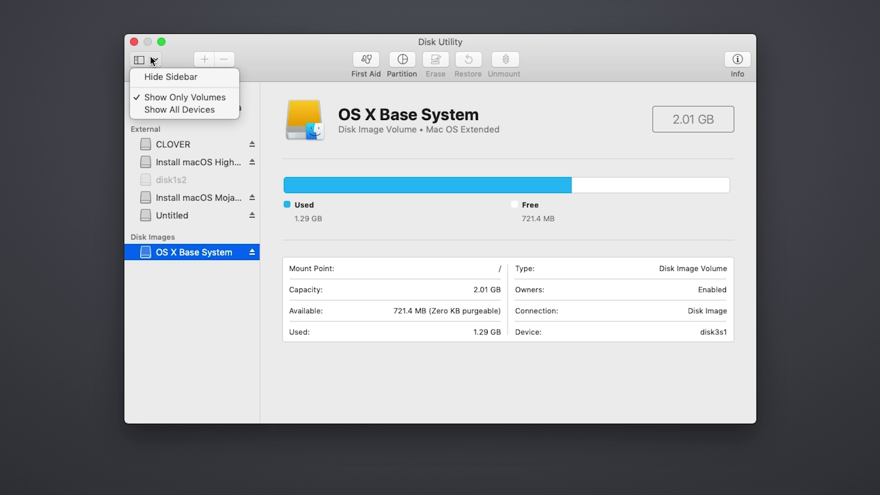
pyautogui.click(156, 110)
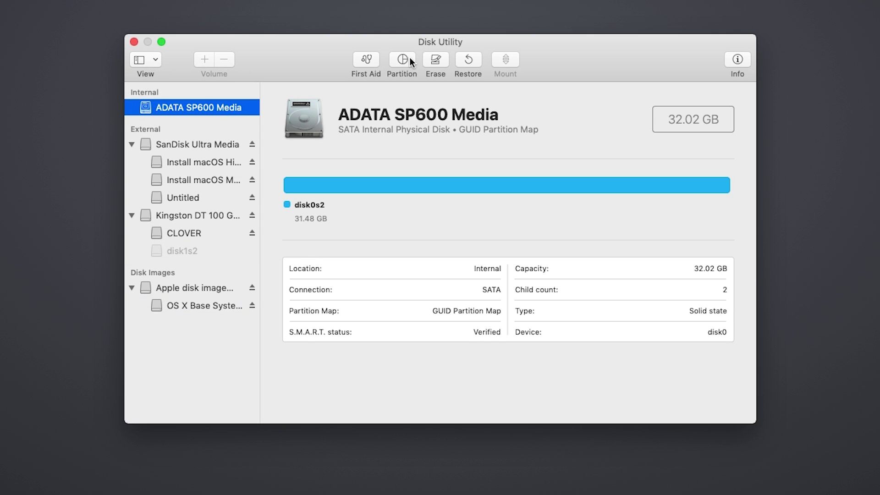
pyautogui.click(426, 59)
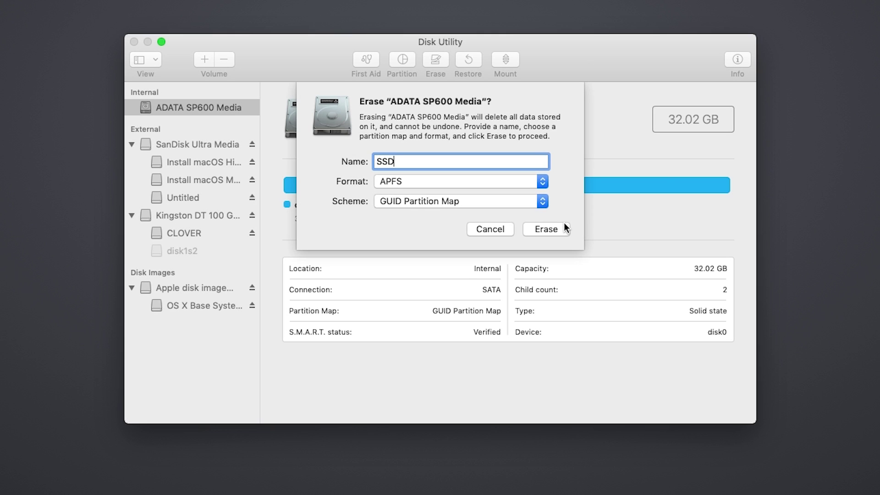
pyautogui.click(564, 228)
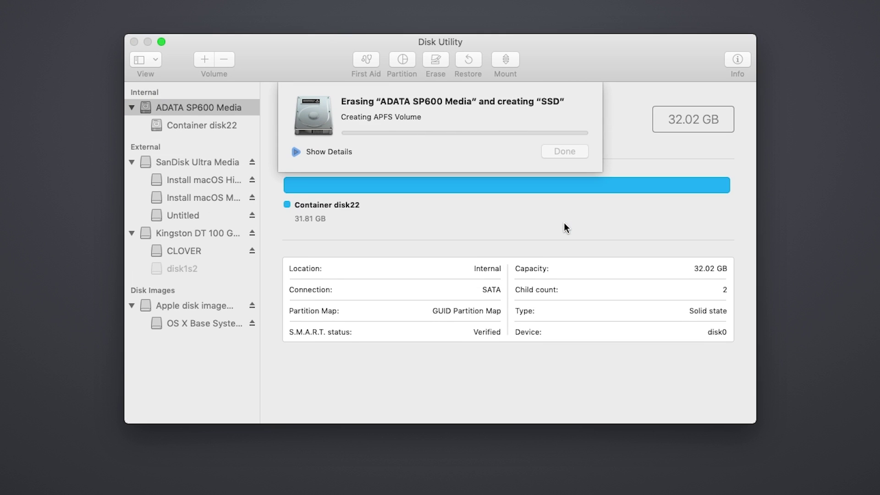
pyautogui.click(564, 151)
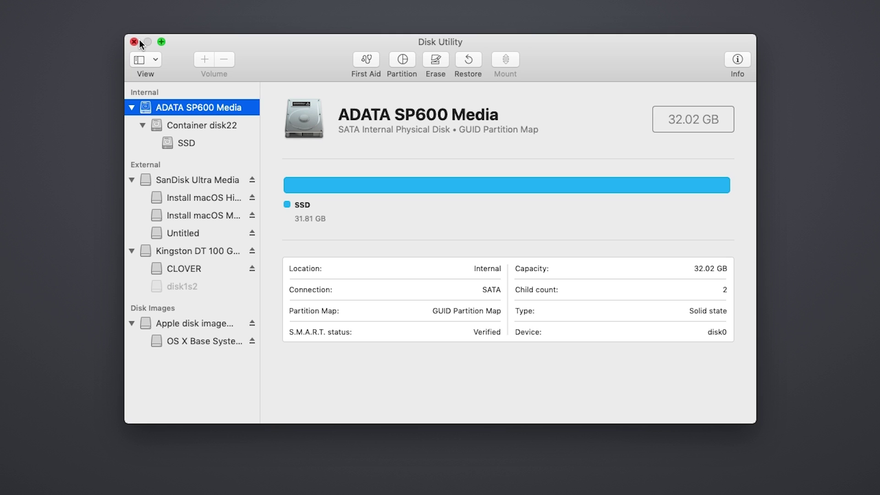
pyautogui.click(138, 41)
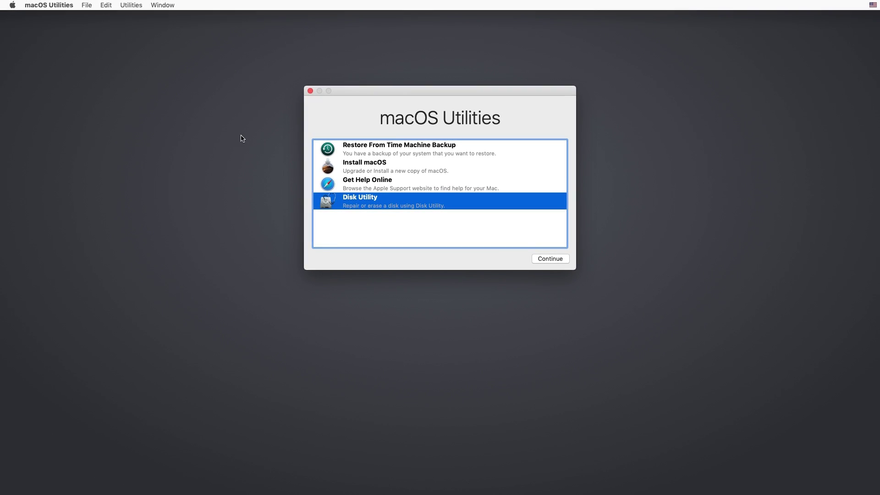
# Step: Run Install macOS, accept the license, and install Mojave onto the SSD disk
pyautogui.click(372, 167)
pyautogui.click(552, 258)
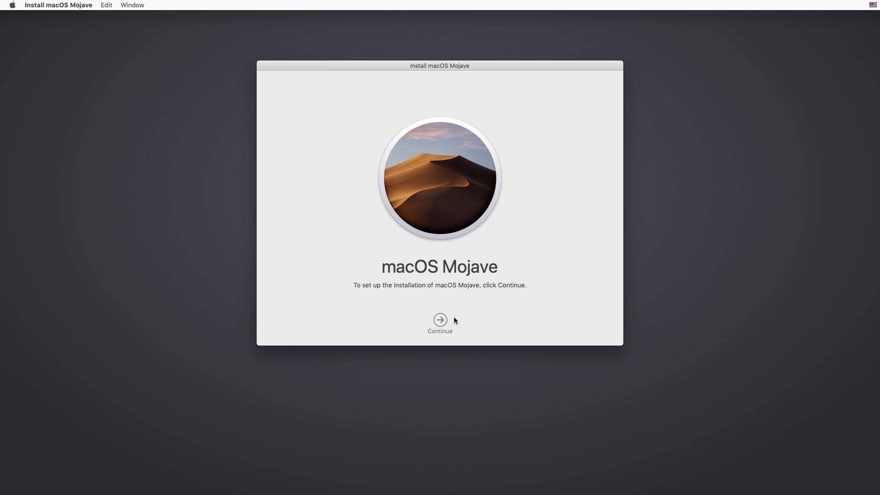
pyautogui.click(440, 321)
pyautogui.click(459, 320)
pyautogui.click(508, 116)
pyautogui.click(334, 245)
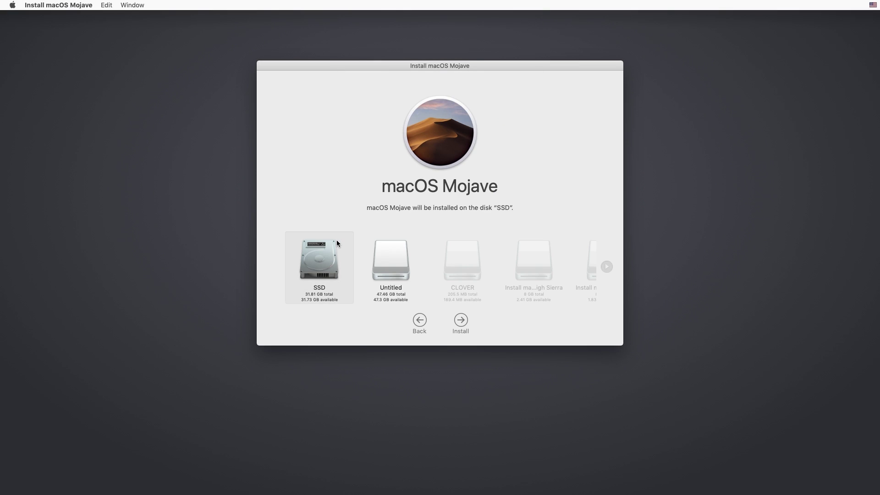
pyautogui.click(460, 320)
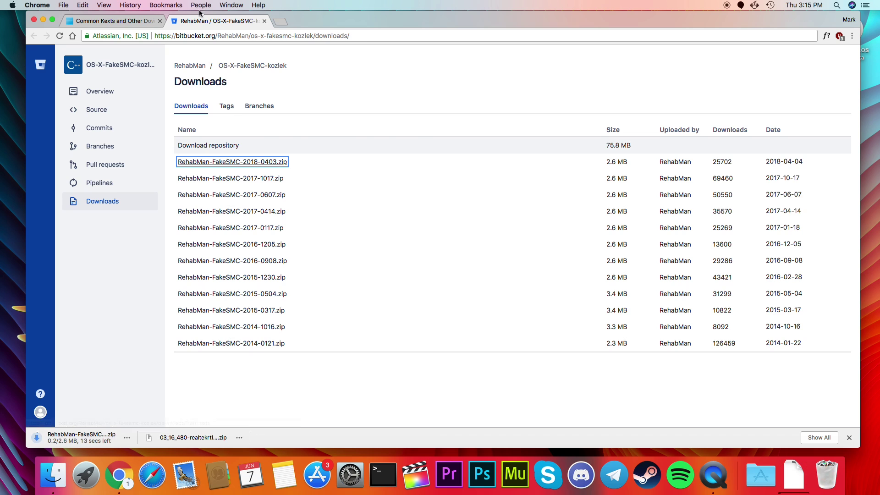
# Step: Download the GenericUSBXHCI and USBInjectAll kexts and the preconfigured config.plist from the forum page
pyautogui.press('super+w')
pyautogui.scroll(-1, 200, 218)
pyautogui.click(277, 221)
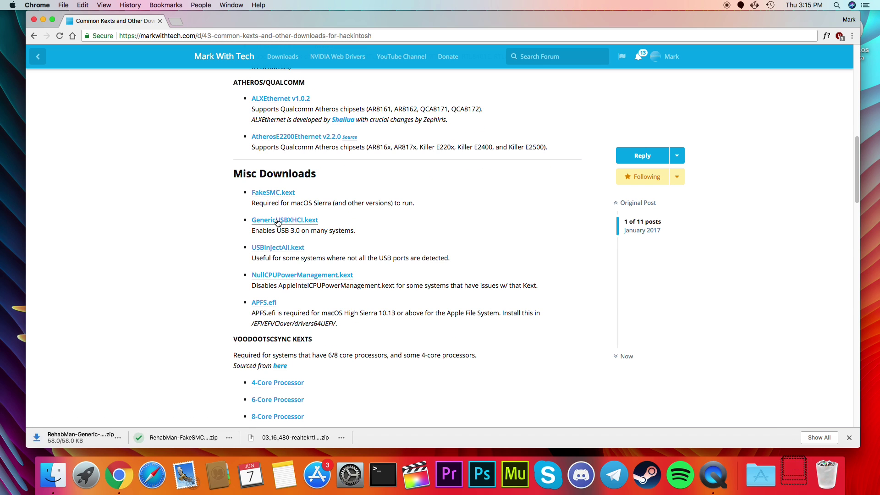
pyautogui.click(277, 247)
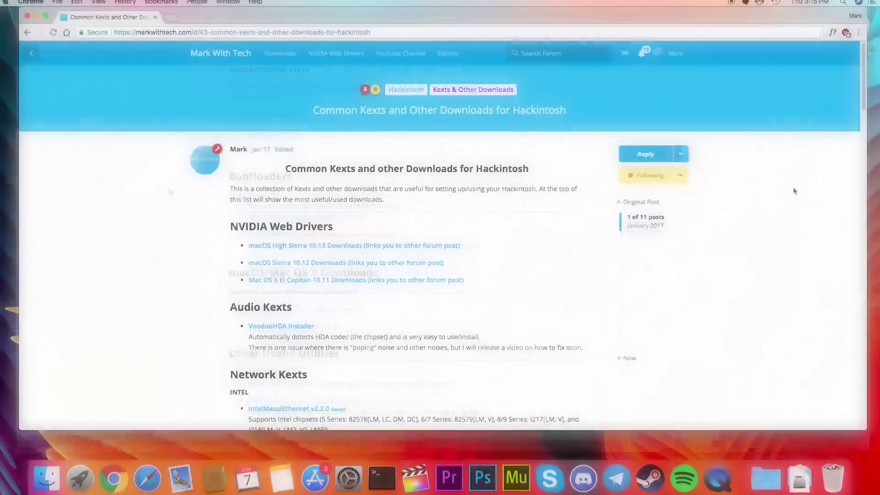
pyautogui.scroll(-6, 788, 191)
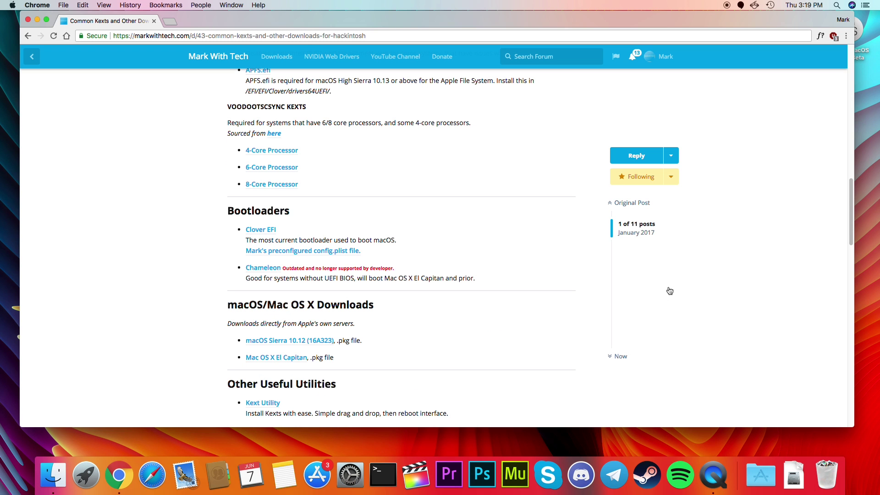
pyautogui.click(333, 254)
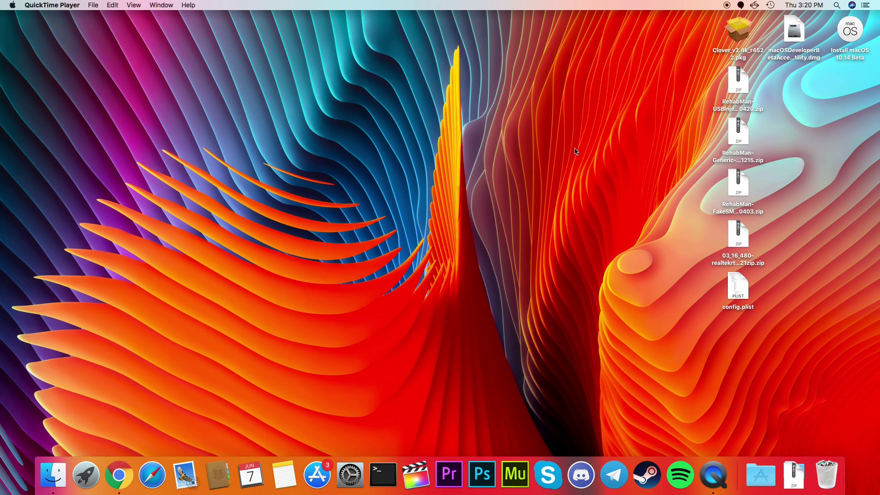
# Step: Launch the Clover v2.4k r4674 package from the desktop and continue past its introduction and Read Me
pyautogui.click(575, 151)
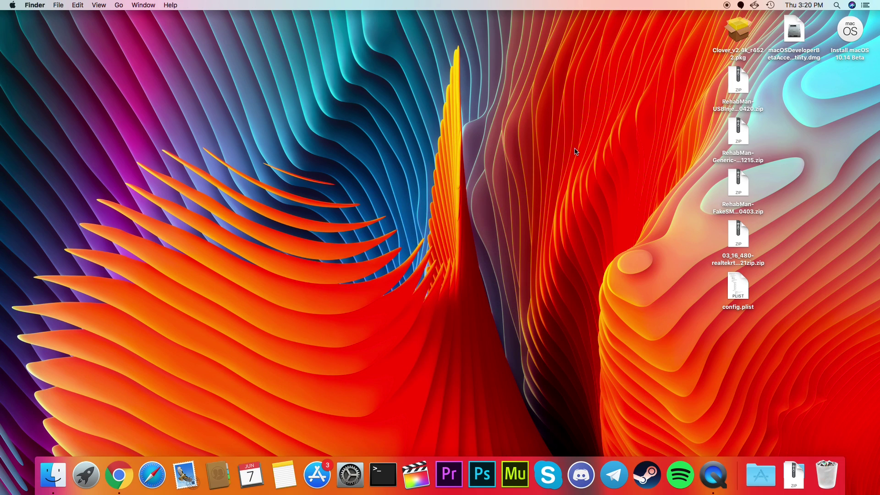
pyautogui.click(741, 35)
pyautogui.doubleClick(740, 35)
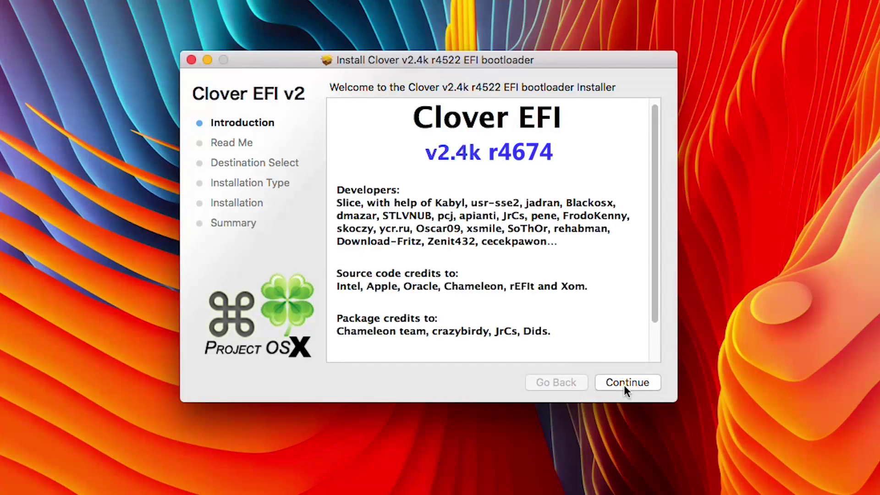
pyautogui.click(624, 385)
pyautogui.click(624, 385)
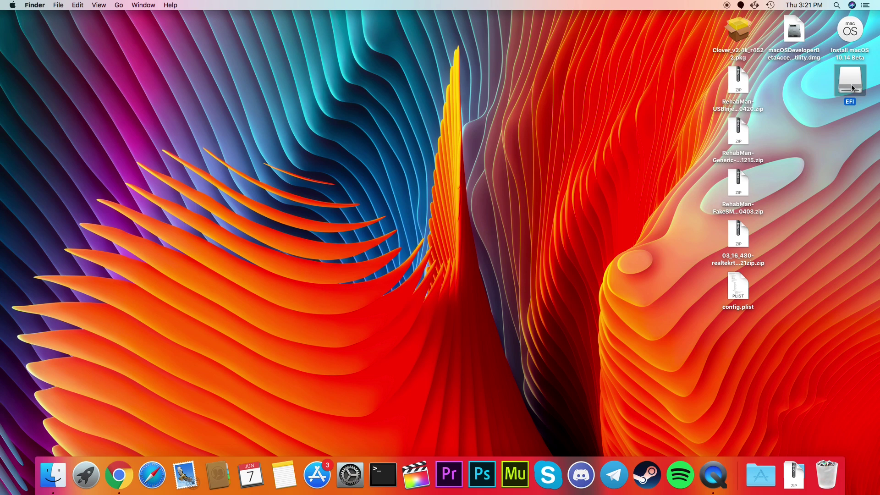
# Step: Replace config.plist in EFI/EFI/CLOVER with the downloaded desktop copy
pyautogui.doubleClick(851, 84)
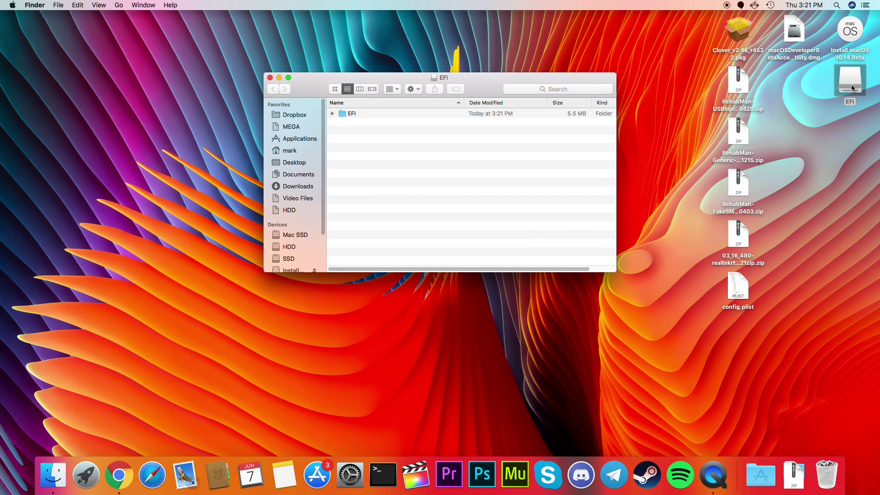
pyautogui.doubleClick(383, 112)
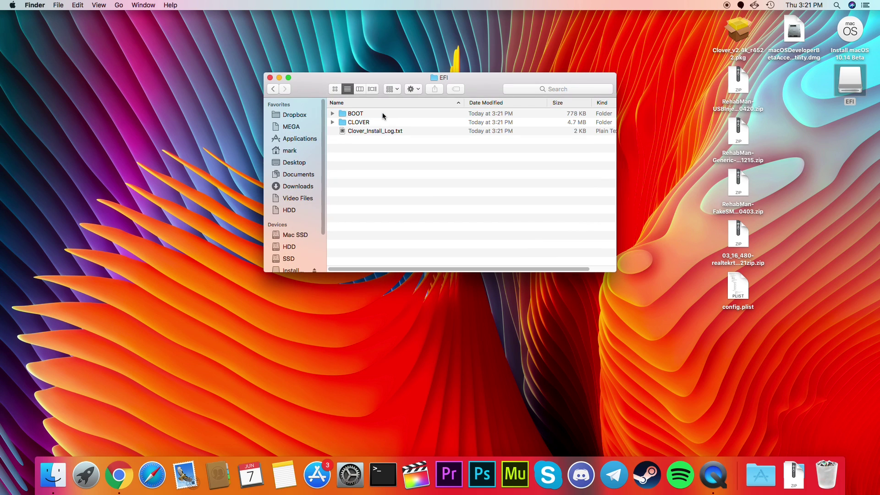
pyautogui.doubleClick(376, 122)
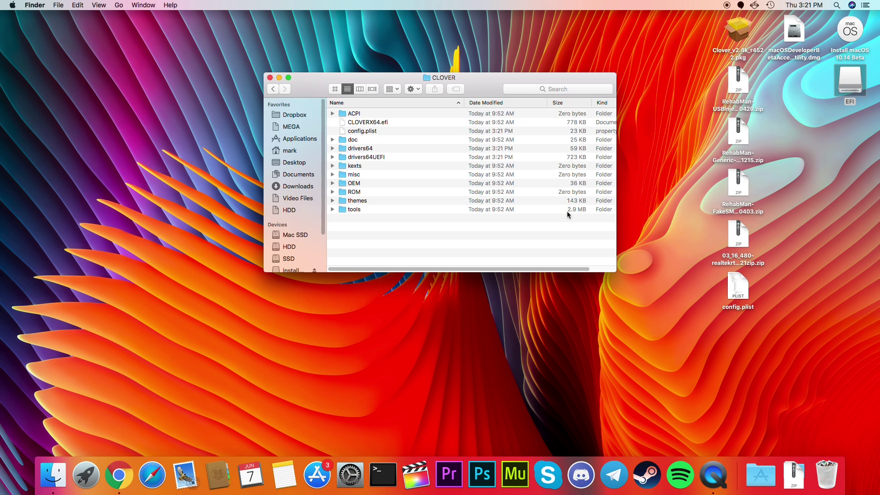
pyautogui.moveTo(738, 288); pyautogui.dragTo(478, 225)
pyautogui.click(769, 111)
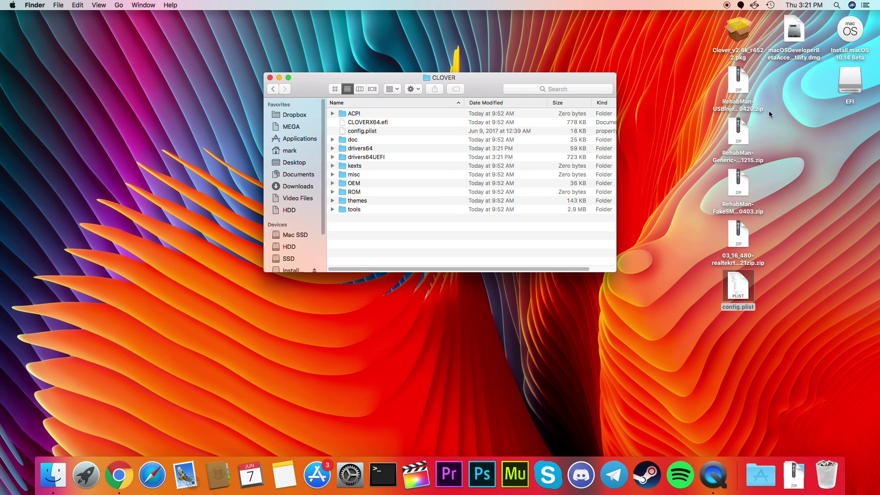
# Step: Unzip the USBInjectAll, GenericUSBXHCI and FakeSMC kexts into CLOVER/kexts/Other
pyautogui.doubleClick(374, 165)
pyautogui.doubleClick(367, 191)
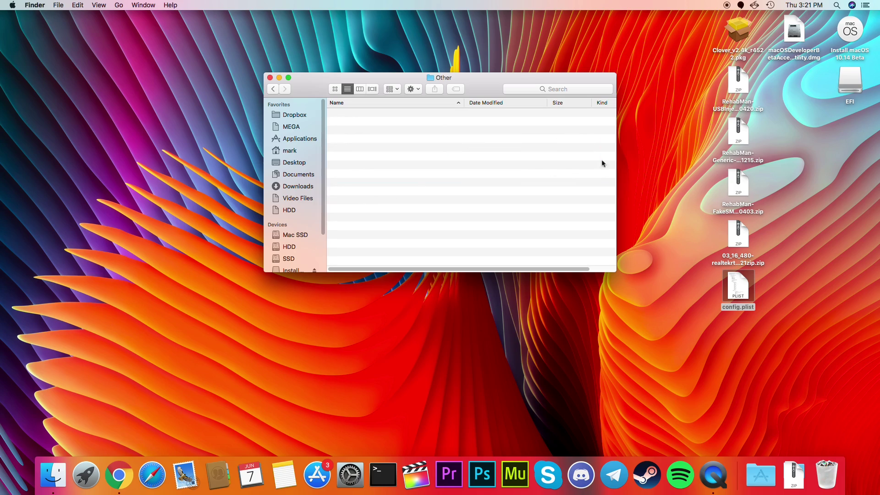
pyautogui.doubleClick(738, 88)
pyautogui.click(736, 137)
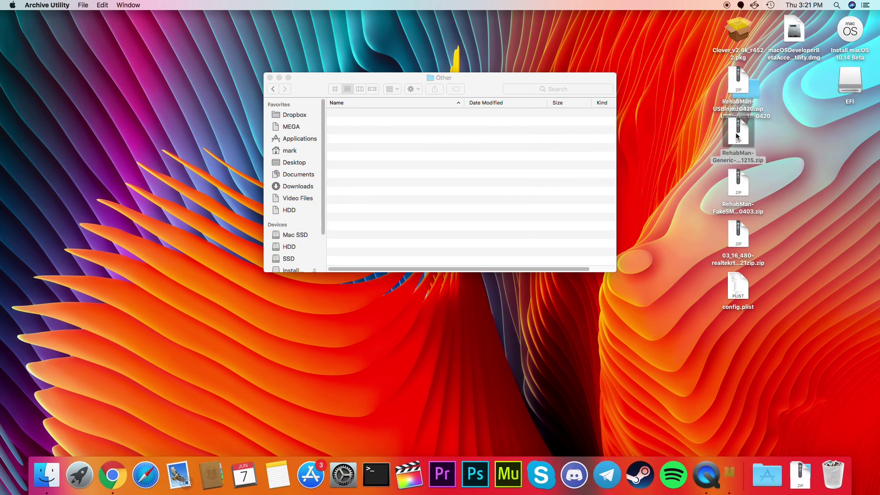
pyautogui.click(734, 181)
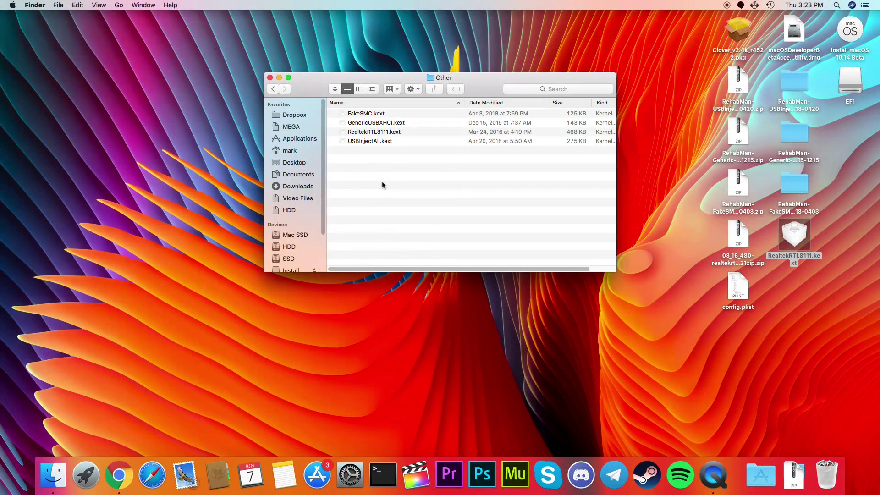
pyautogui.press('super+w')
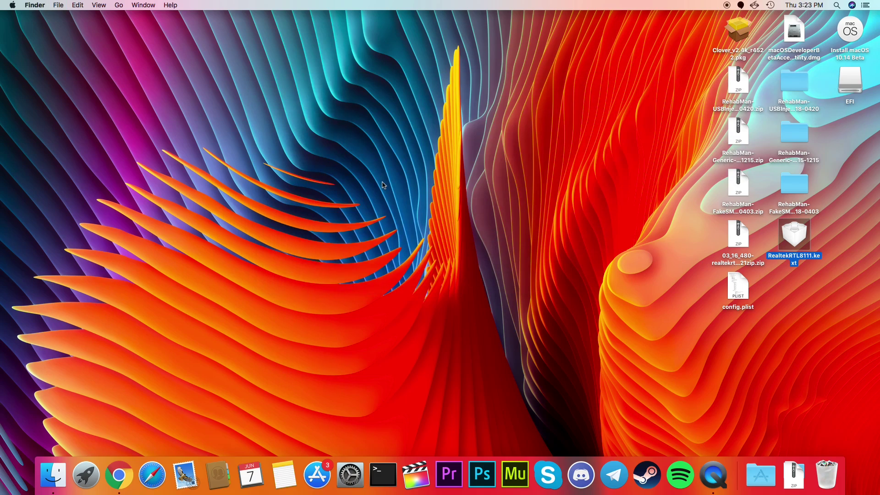